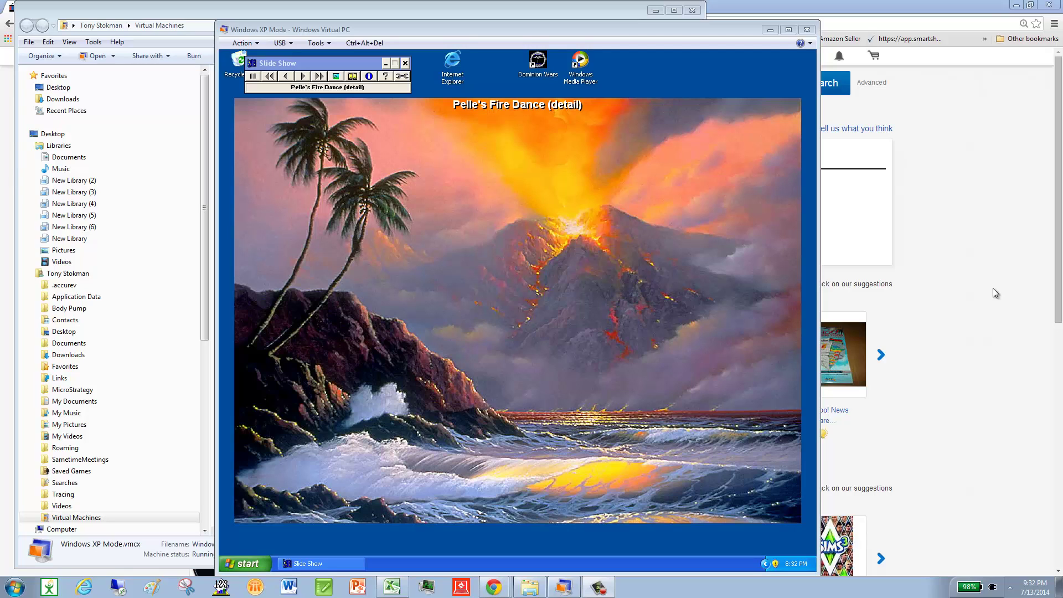
Bring the blank Paint canvas in front of the slideshow showing Pelle's Fire Dance.
left_click(150, 588)
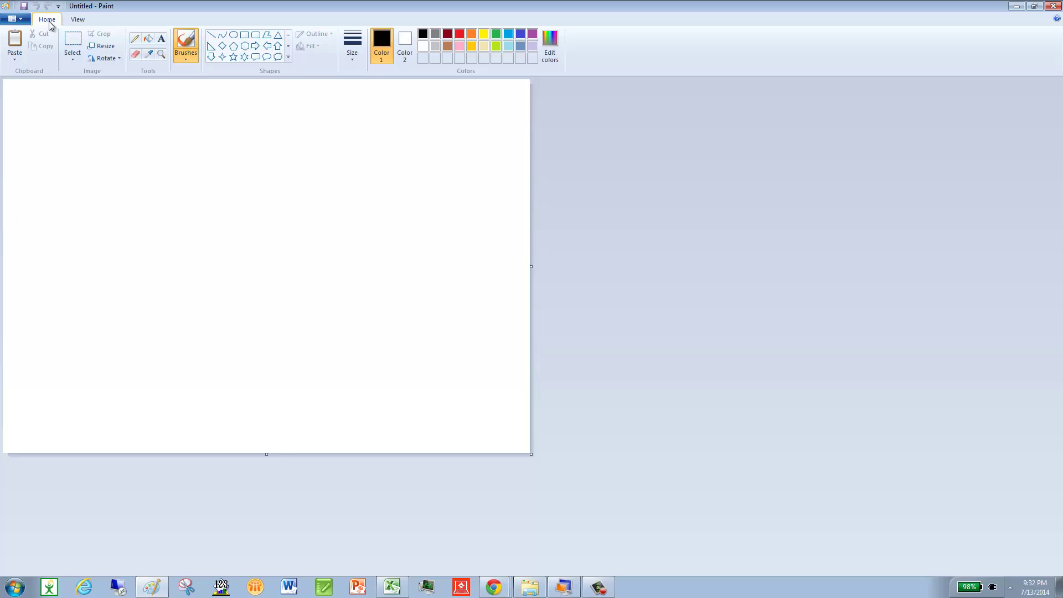
Paste the XP capture, shift it up-left, and crop it to the Pelle's Fire Dance artwork.
left_click(14, 41)
left_click_drag(350, 238, 306, 194)
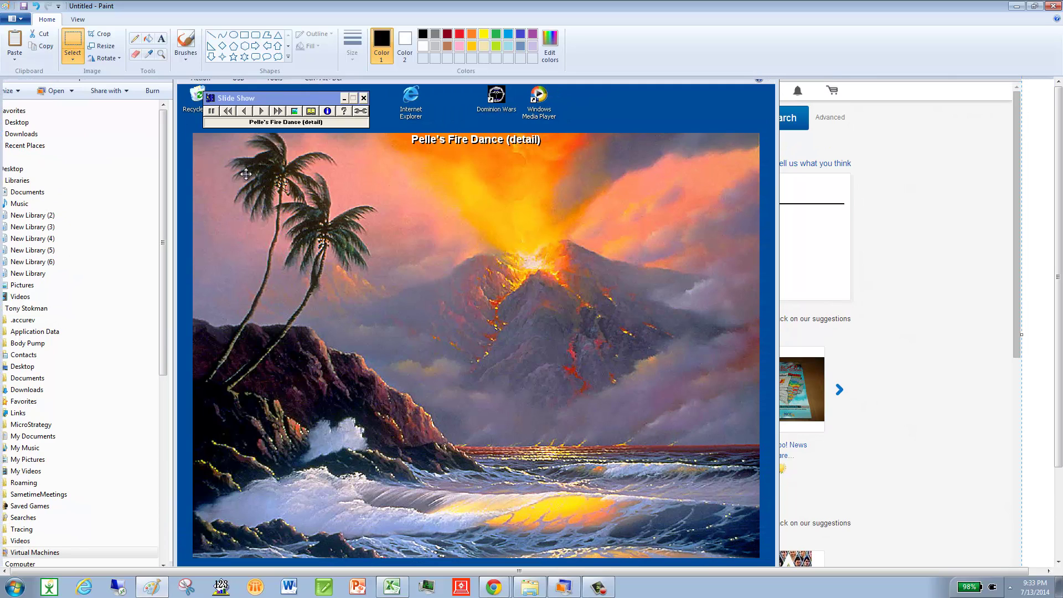
left_click(74, 39)
left_click_drag(195, 136, 656, 348)
left_click(224, 156)
mouse_move(194, 133)
left_mouse_down()
mouse_move(470, 327)
mouse_move(629, 415)
mouse_move(693, 512)
mouse_move(756, 556)
left_mouse_up()
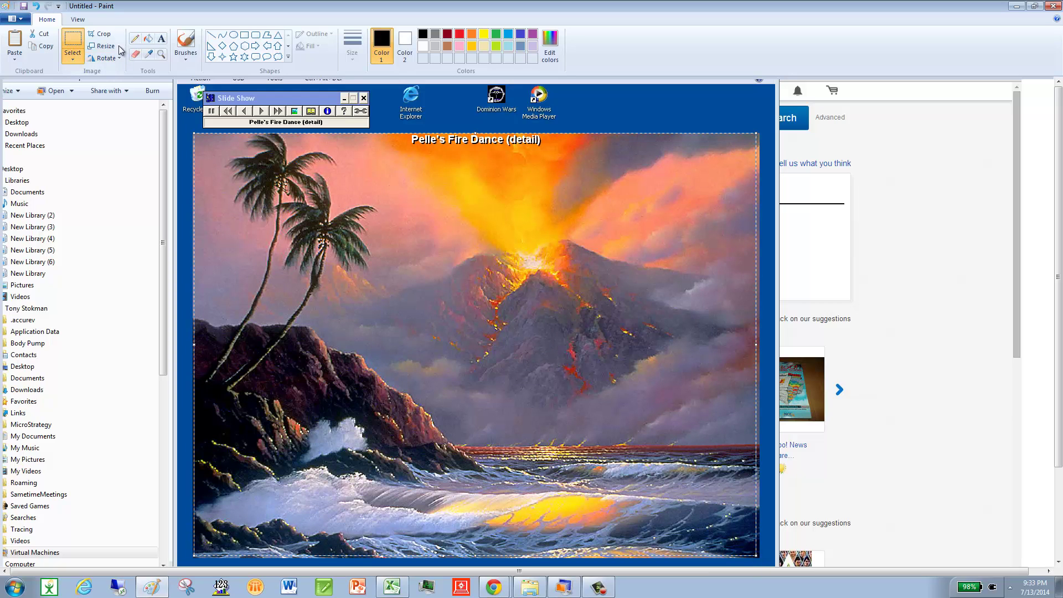
left_click(101, 34)
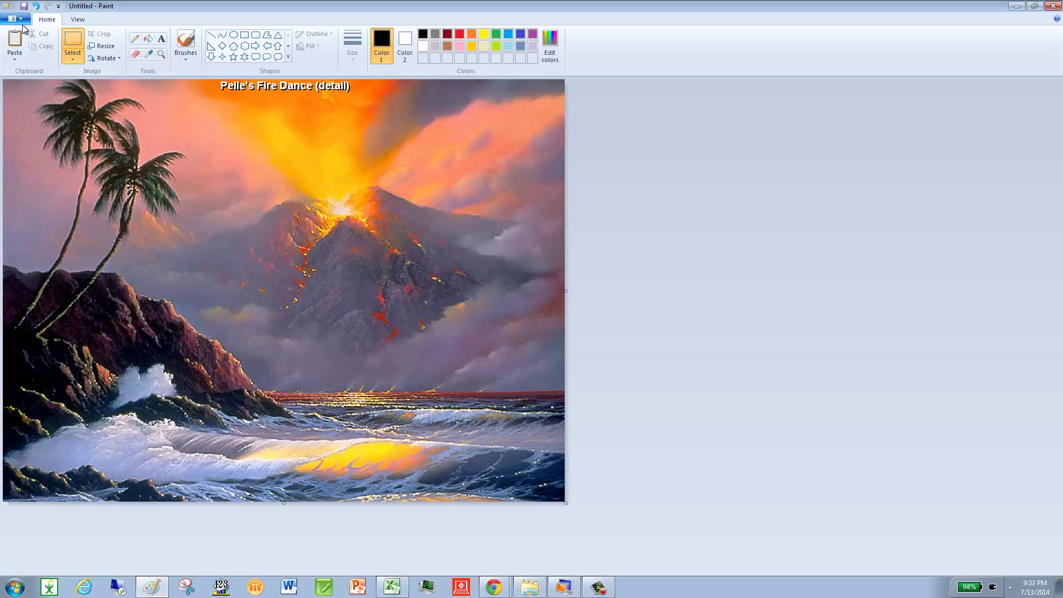
Start a Save As and create a new folder named screensavers on C:.
left_click(21, 20)
left_click(31, 111)
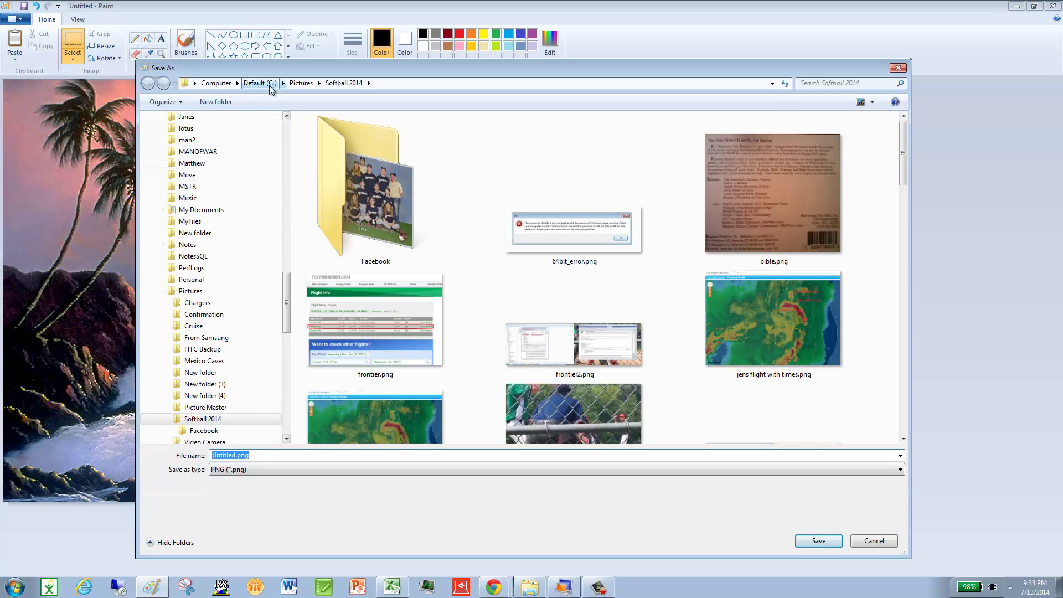
left_click(268, 85)
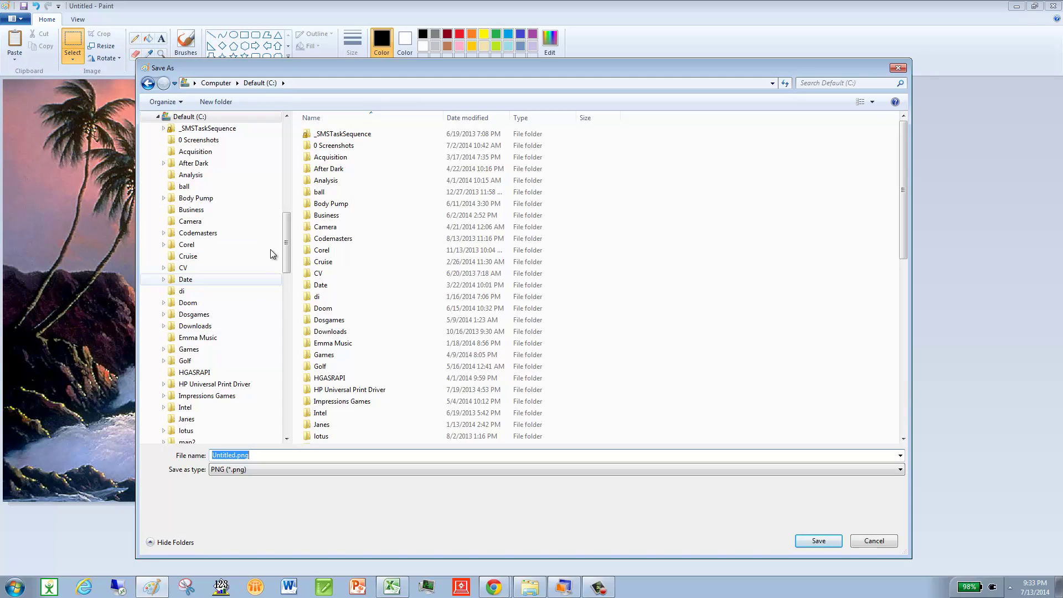
left_click(208, 104)
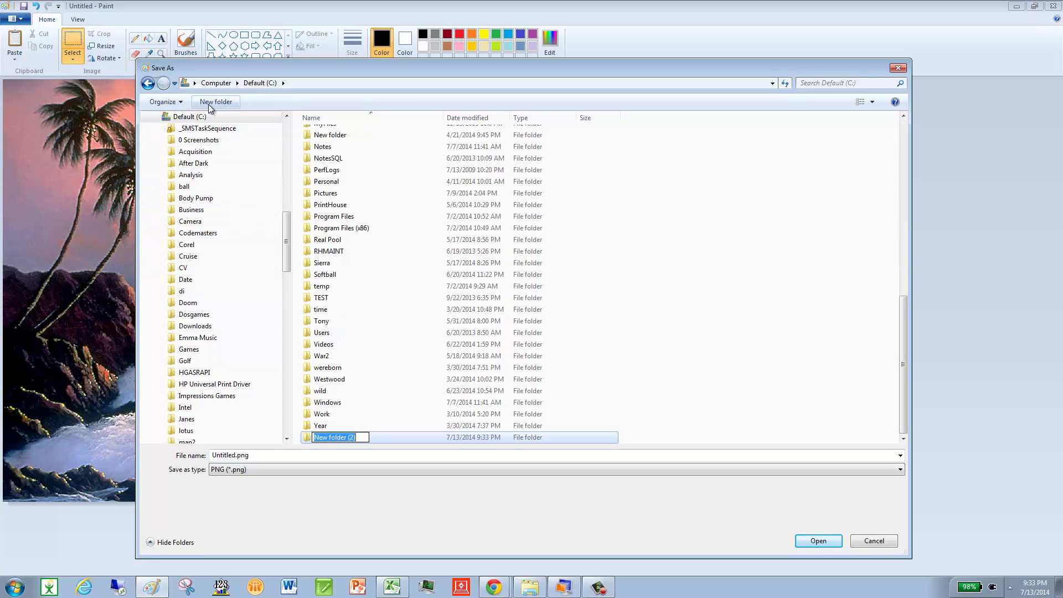
type("scree")
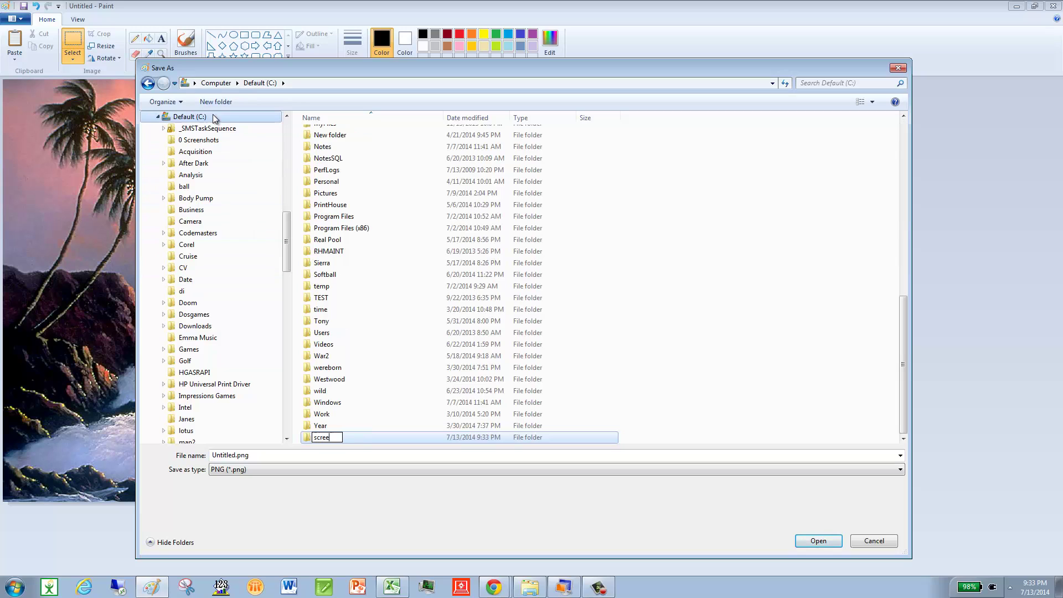
type("nsavers")
key("Return")
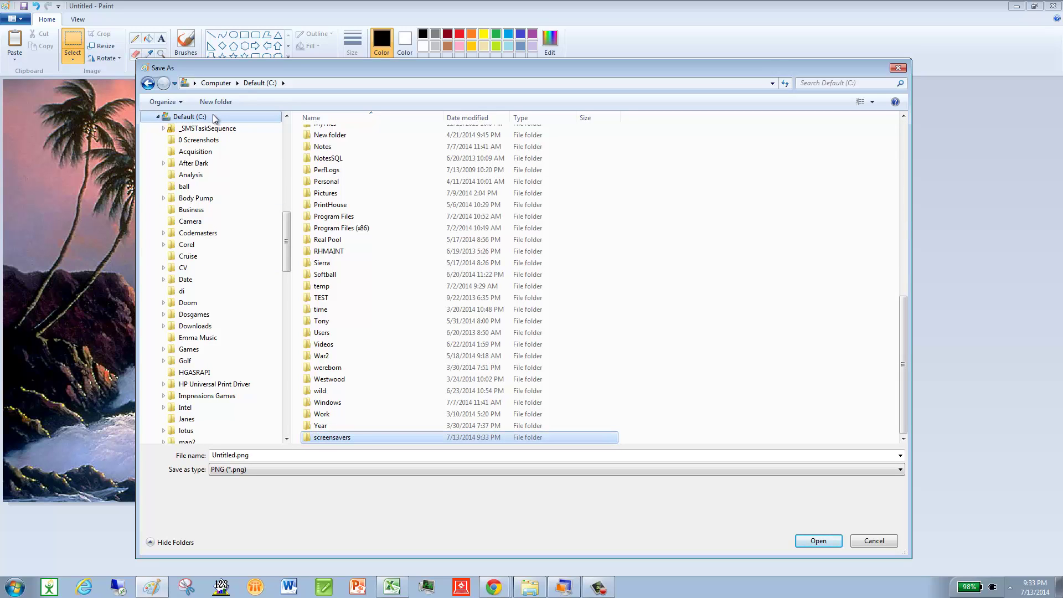
Save the image as picture1.png inside screensavers and switch to XP Mode.
double_click(340, 440)
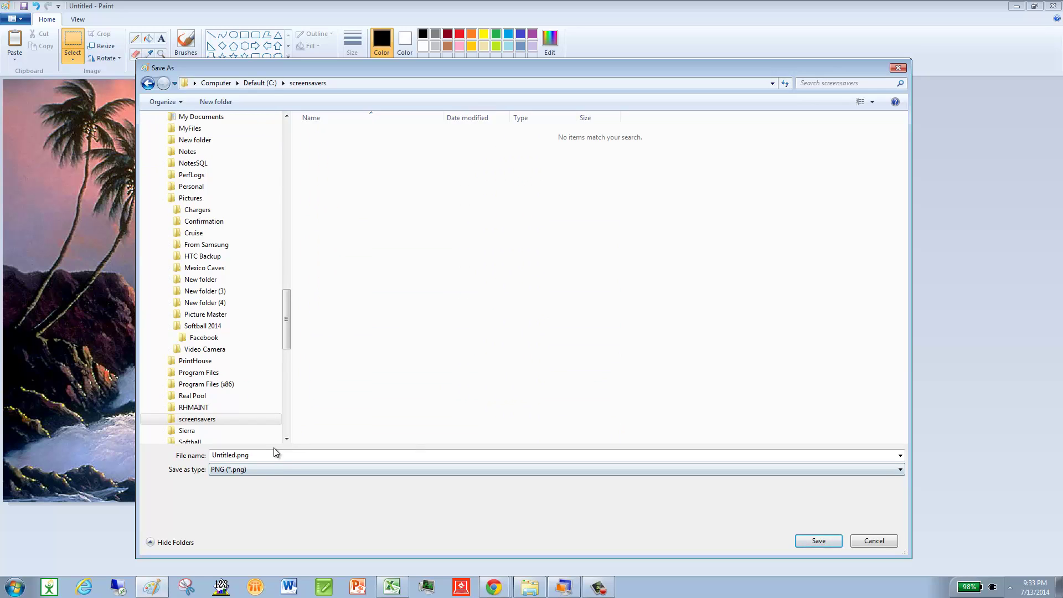
double_click(273, 454)
type("picture1")
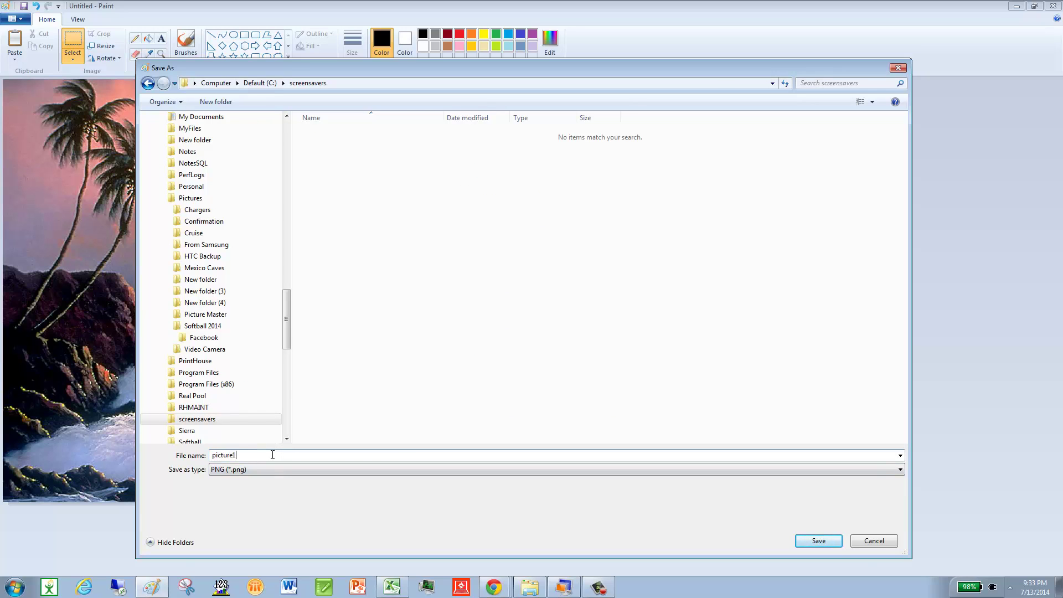
key("Return")
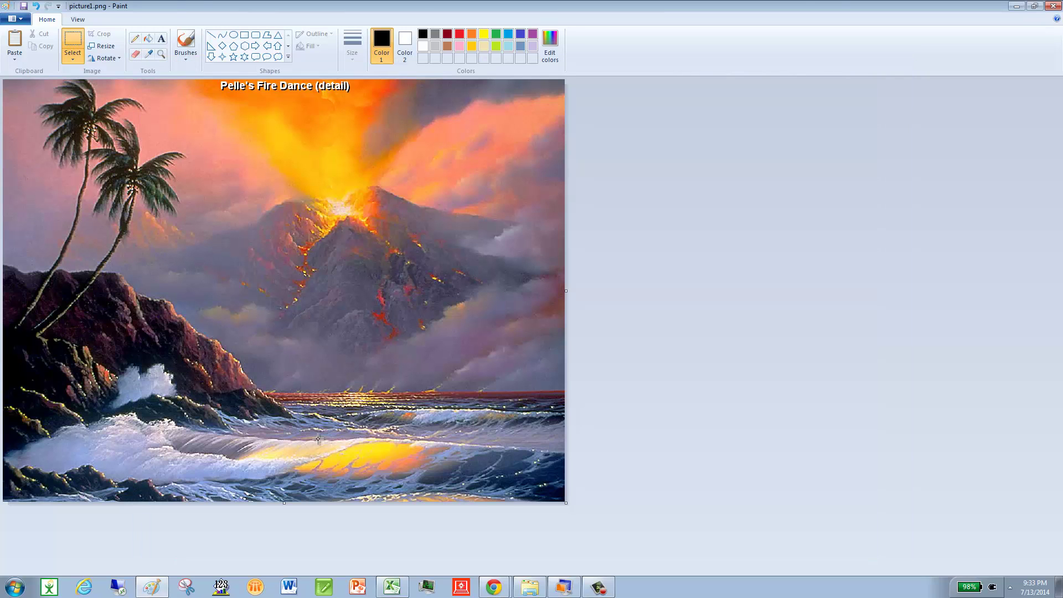
key("alt+Tab")
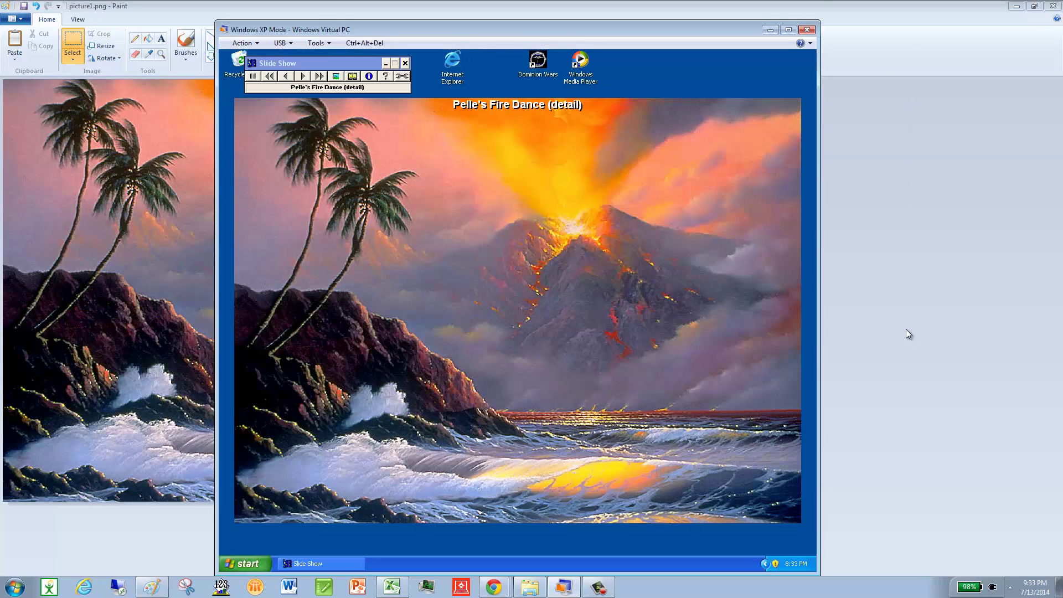
Advance the XP slideshow to Secret Paradise, then return to Paint.
left_click(301, 76)
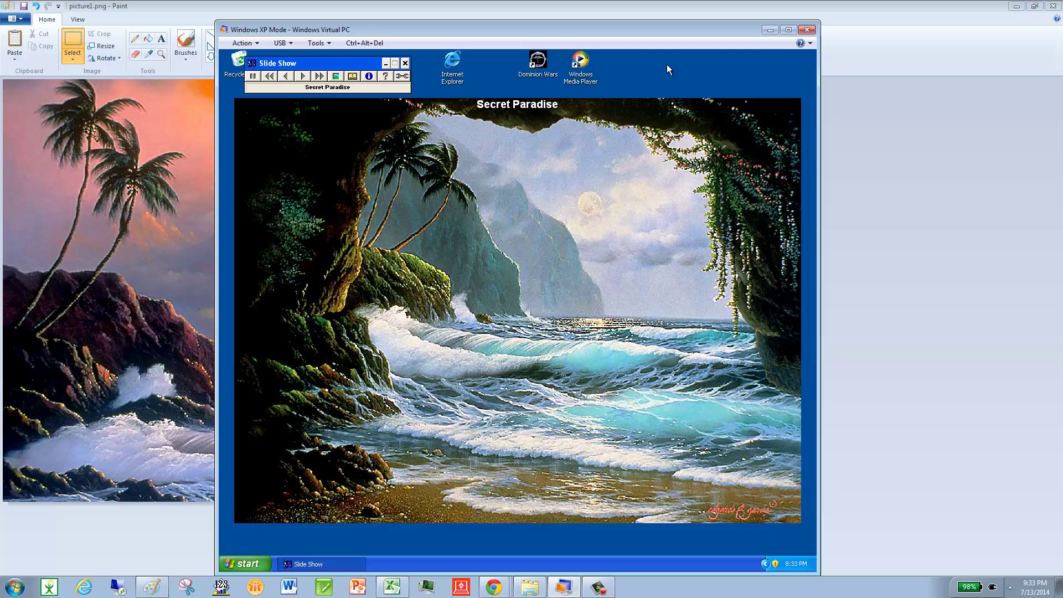
left_click(58, 180)
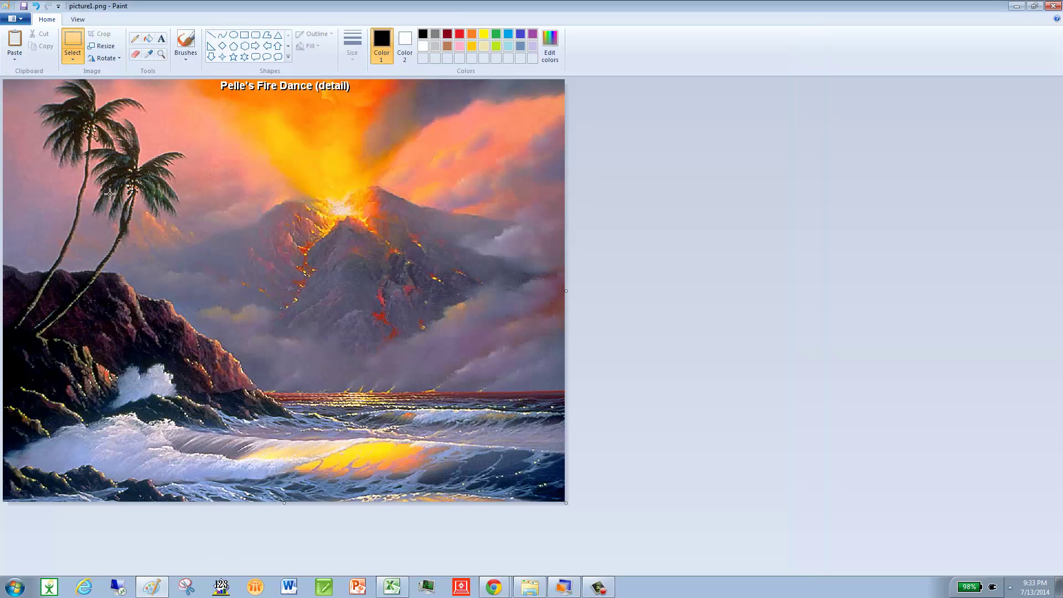
Paste the new capture, shift it up-left, and crop it to the Secret Paradise painting.
left_click(14, 41)
left_click_drag(162, 119, 131, 43)
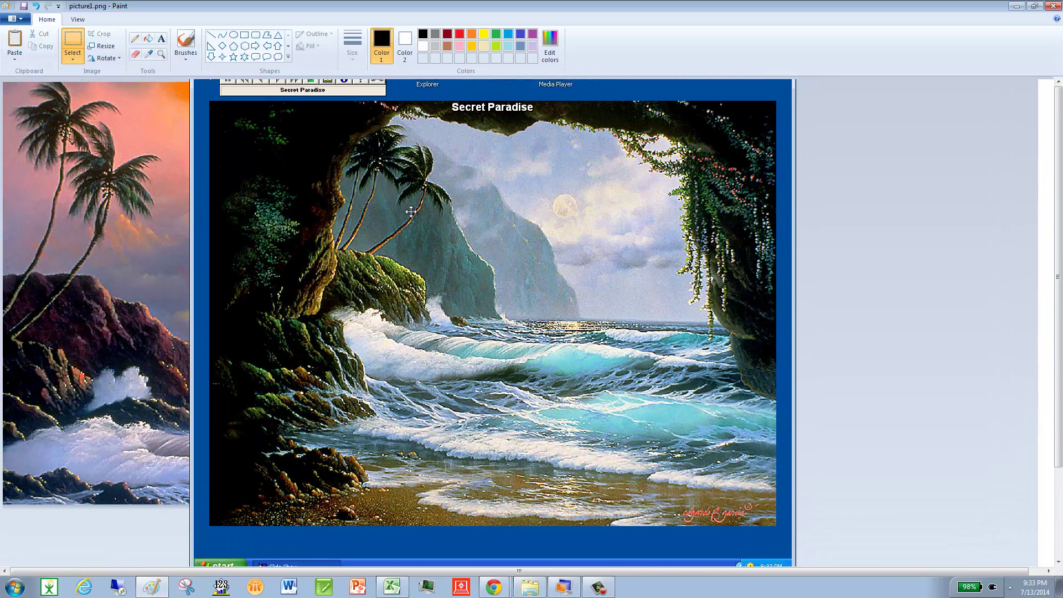
left_click(73, 40)
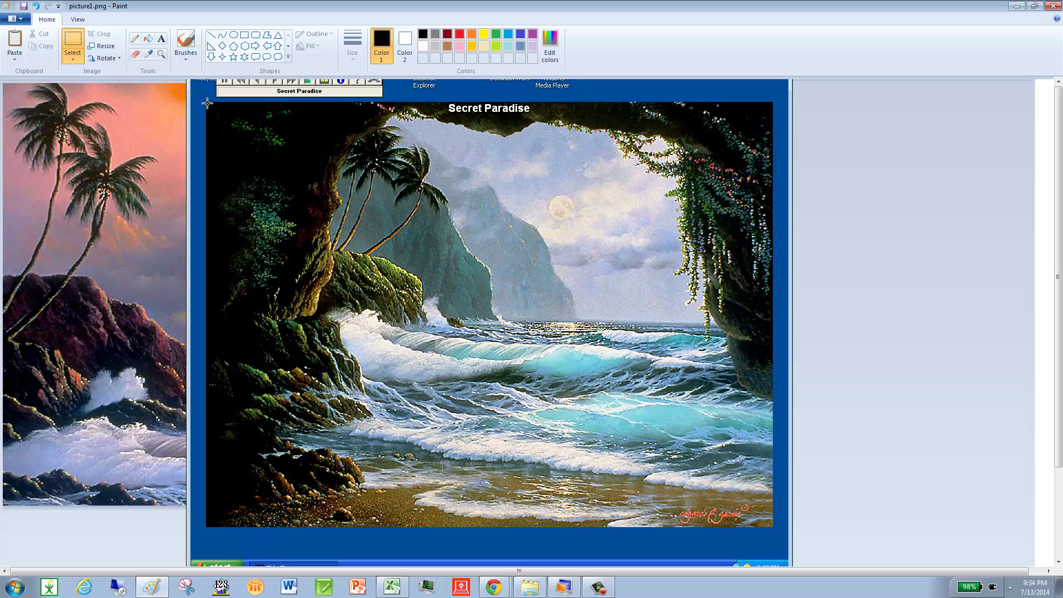
left_click_drag(208, 103, 770, 524)
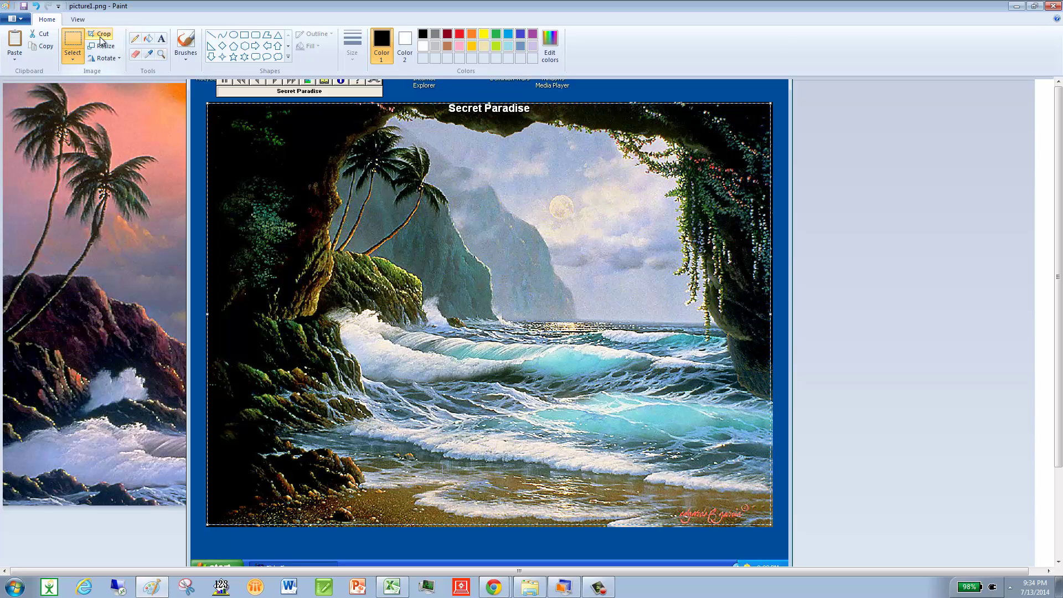
left_click(99, 35)
Save the crop as picture2.png in C:\screensavers, then switch back to XP Mode.
left_click(25, 23)
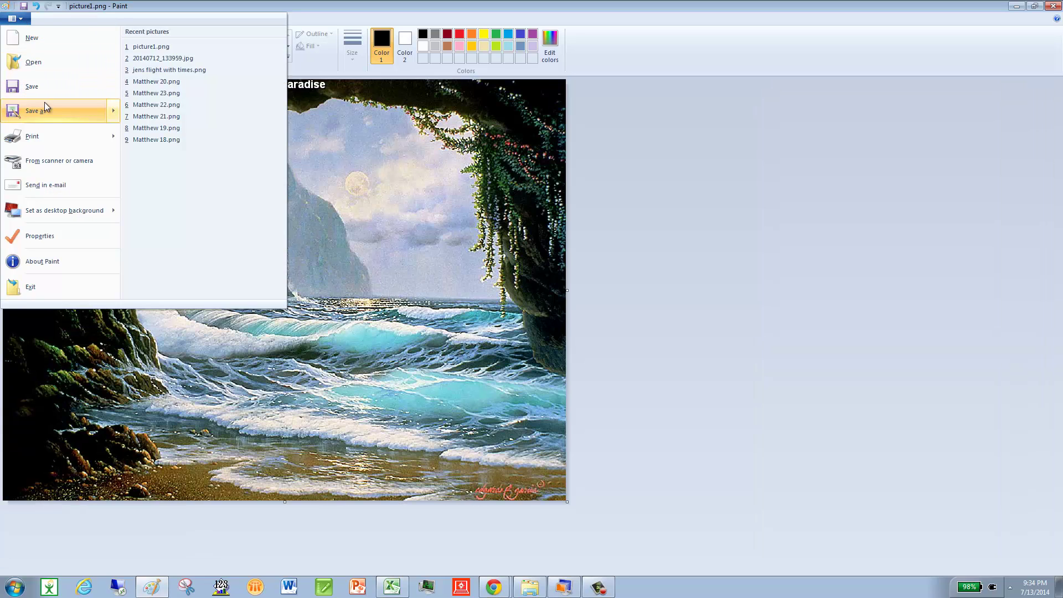
mouse_move(42, 109)
left_click(113, 120)
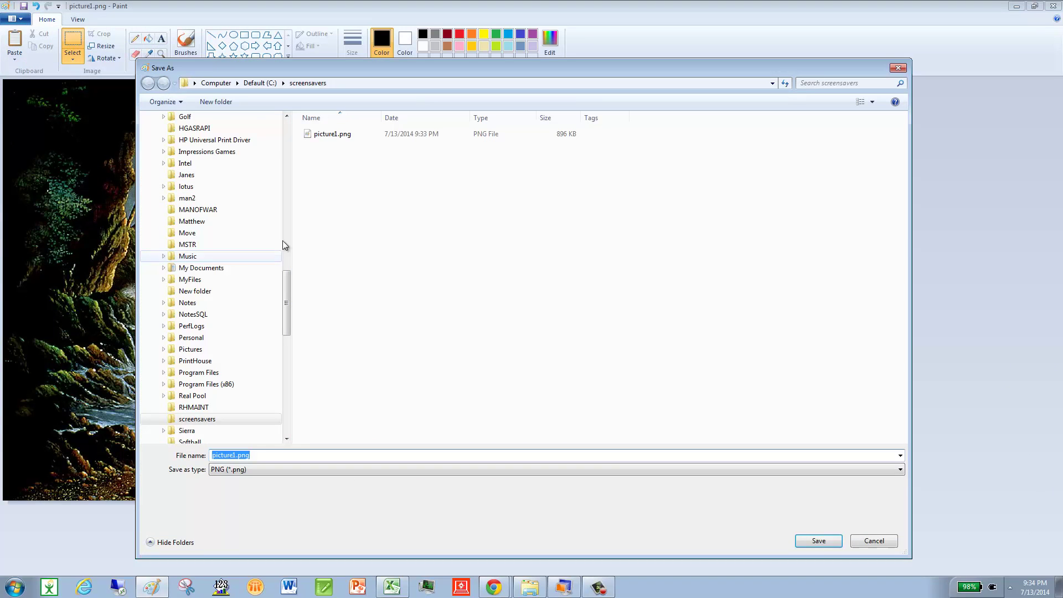
left_click(237, 456)
key("BackSpace")
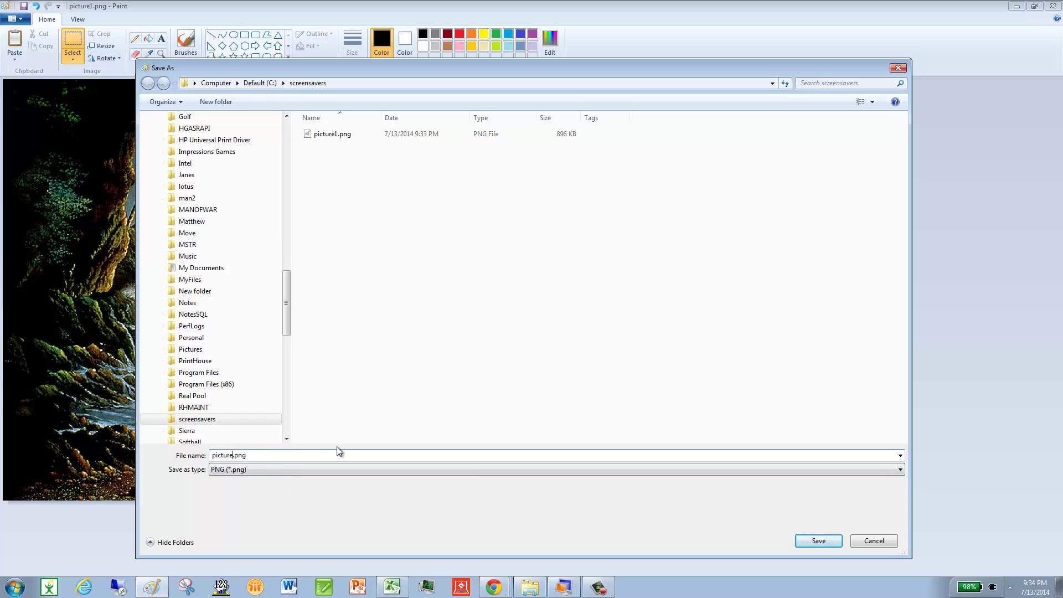
type("2")
key("Return")
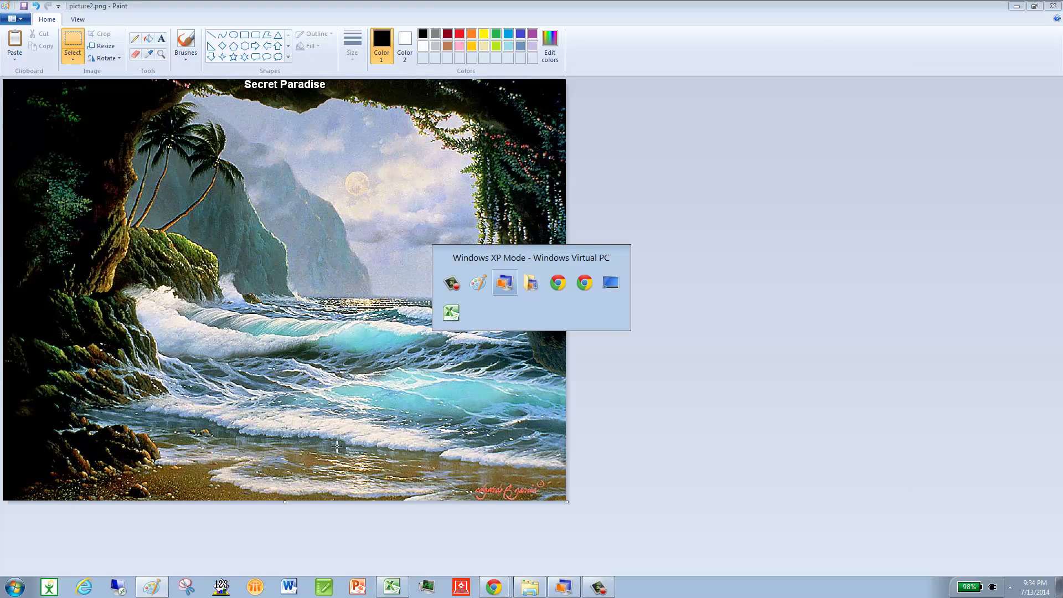
key("alt+Tab")
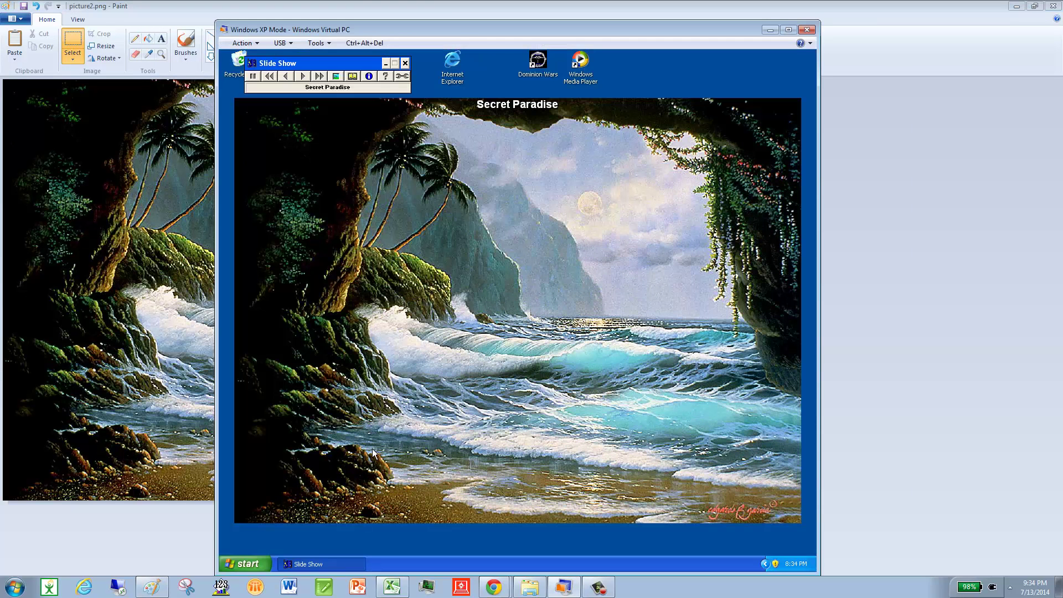
Use the Slide Show Next button to bring up Giants of Stone.
left_click(303, 76)
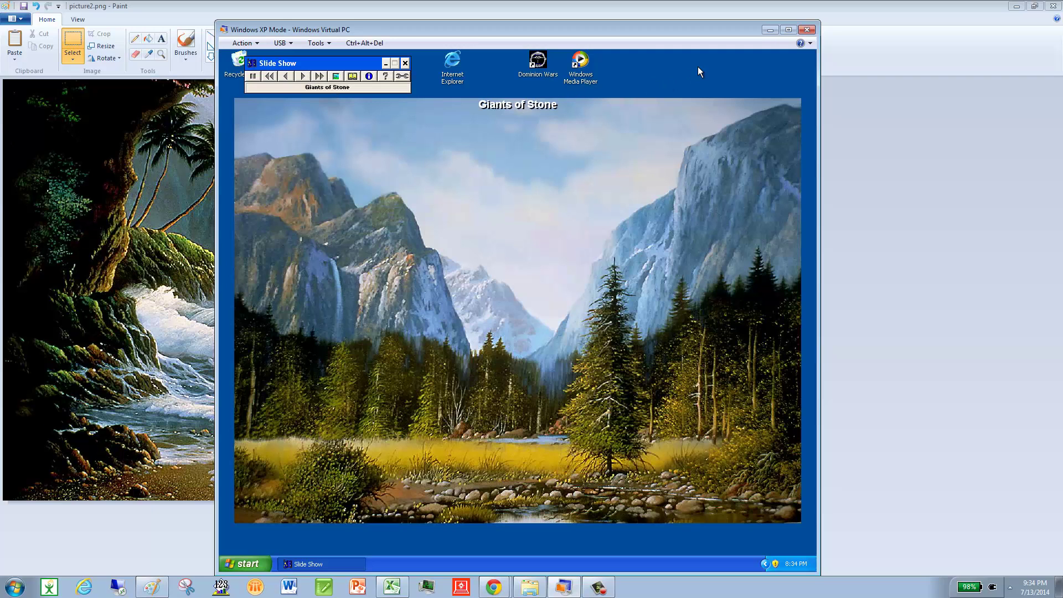
Paste the slideshow capture into Paint and crop it to the Giants of Stone painting alone.
left_click(77, 6)
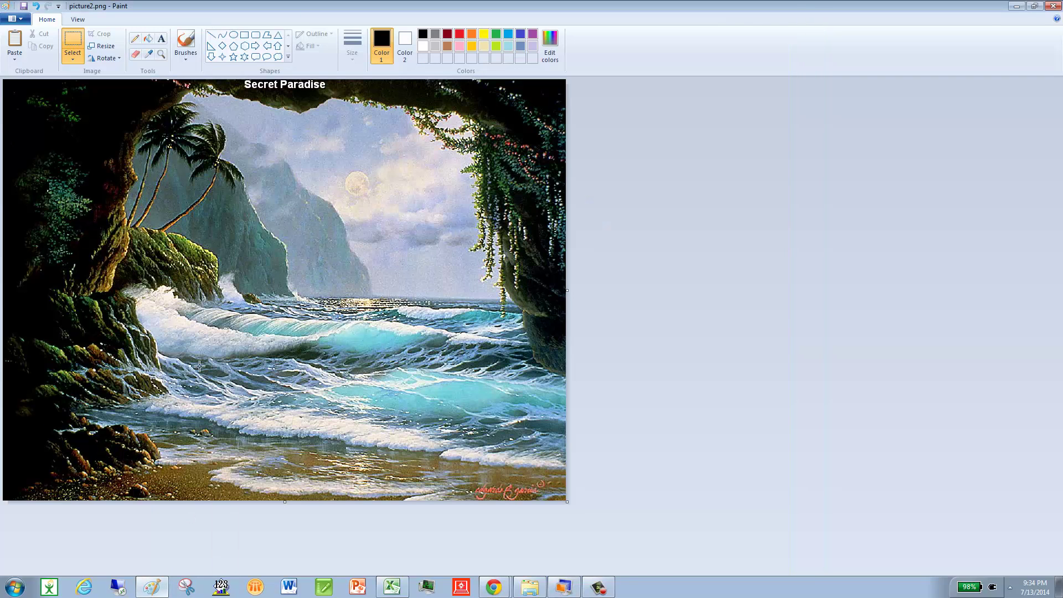
key("ctrl+v")
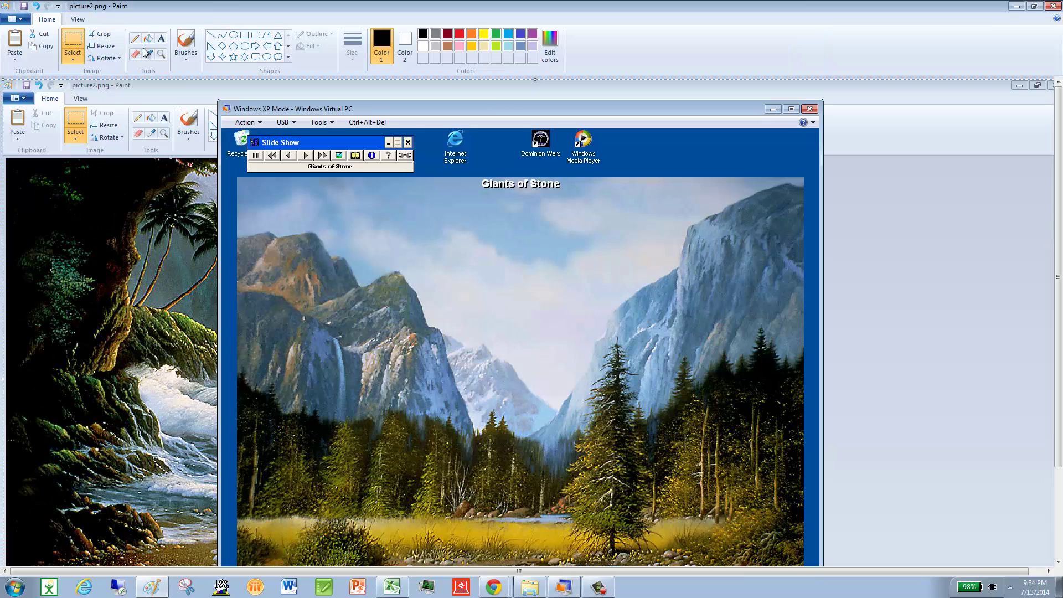
mouse_move(318, 219)
left_mouse_down()
mouse_move(279, 145)
mouse_move(299, 177)
mouse_move(285, 174)
mouse_move(413, 299)
mouse_move(342, 241)
mouse_move(358, 255)
left_mouse_up()
left_click(80, 53)
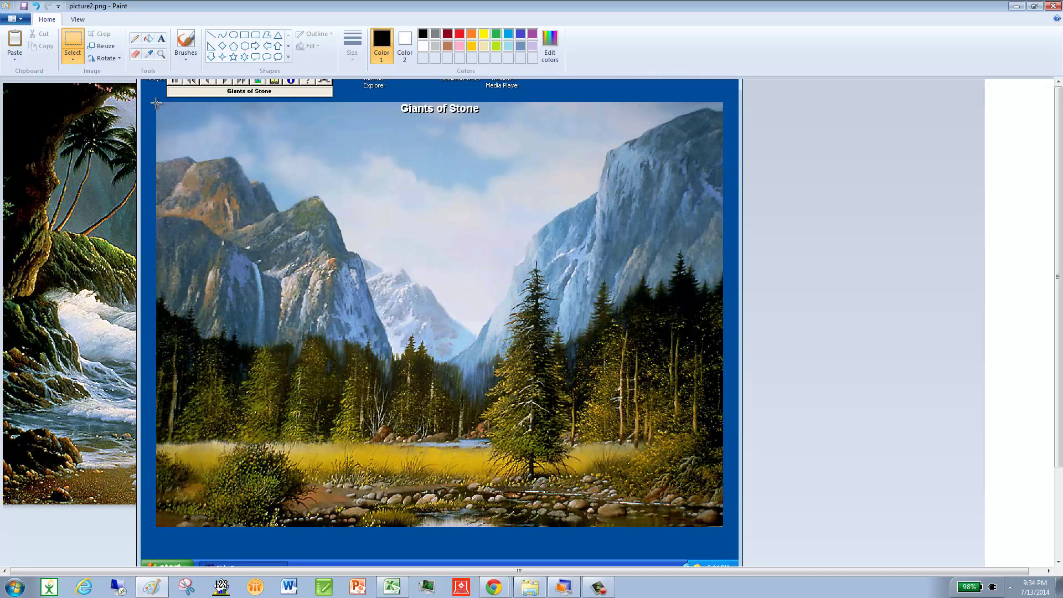
left_click_drag(157, 103, 723, 525)
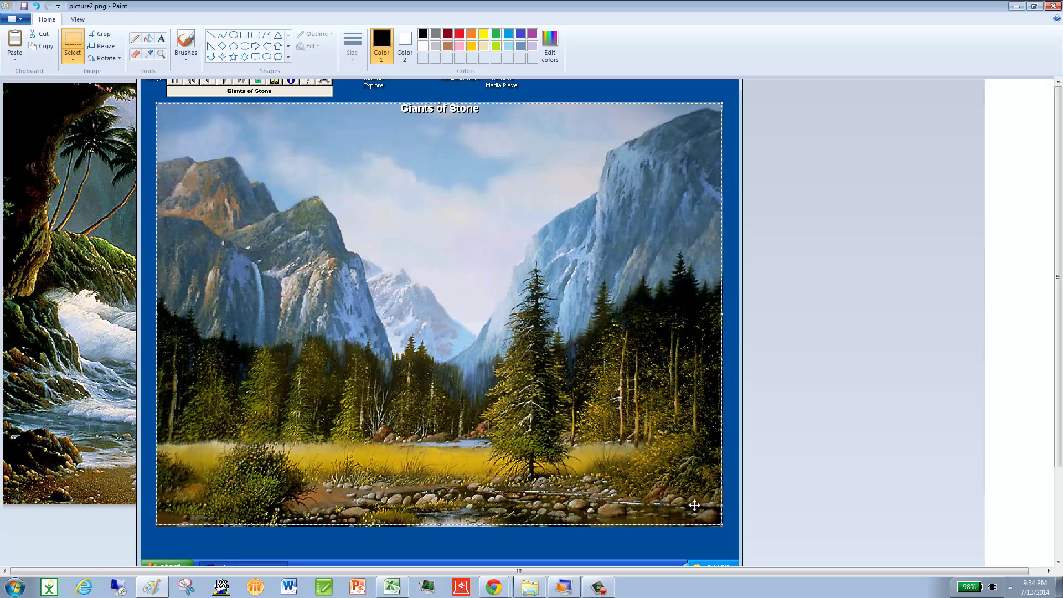
left_click(100, 38)
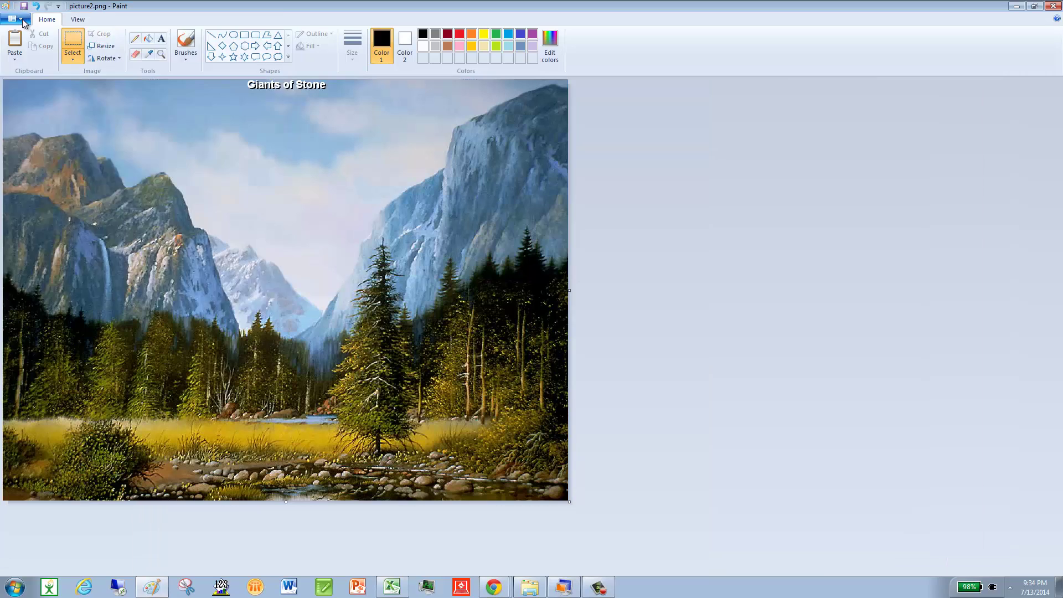
Save the Giants of Stone crop as picture3.png in C:\screensavers.
left_click(16, 18)
left_click(54, 111)
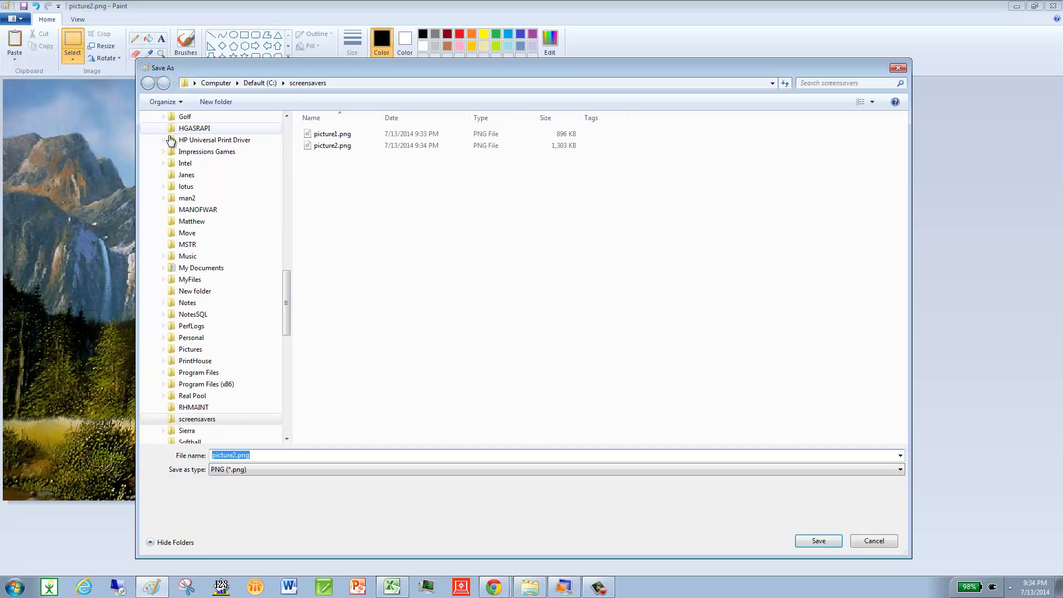
left_click(236, 454)
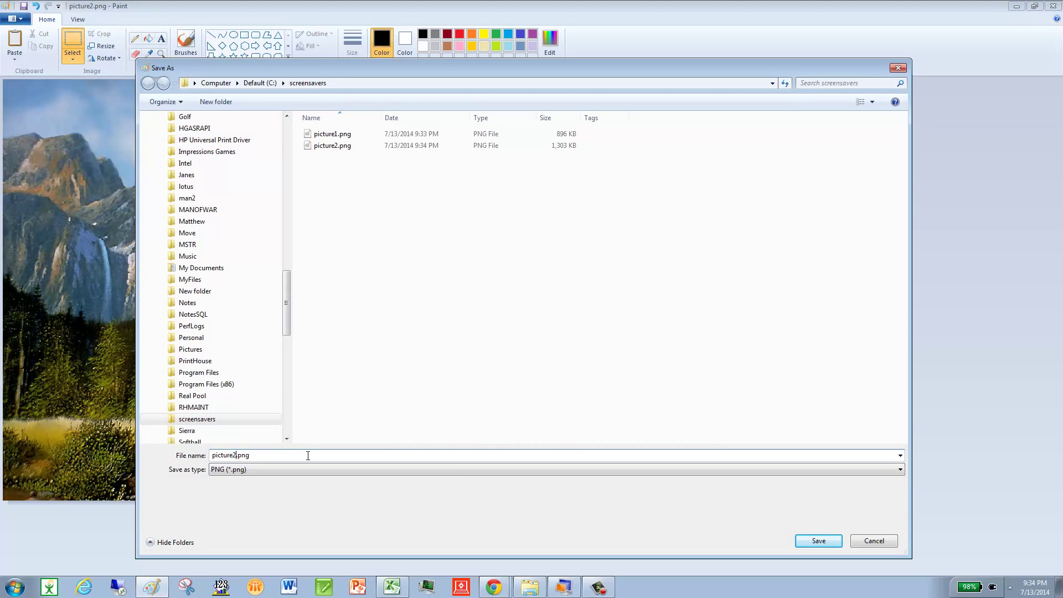
key("BackSpace")
type("3")
key("Return")
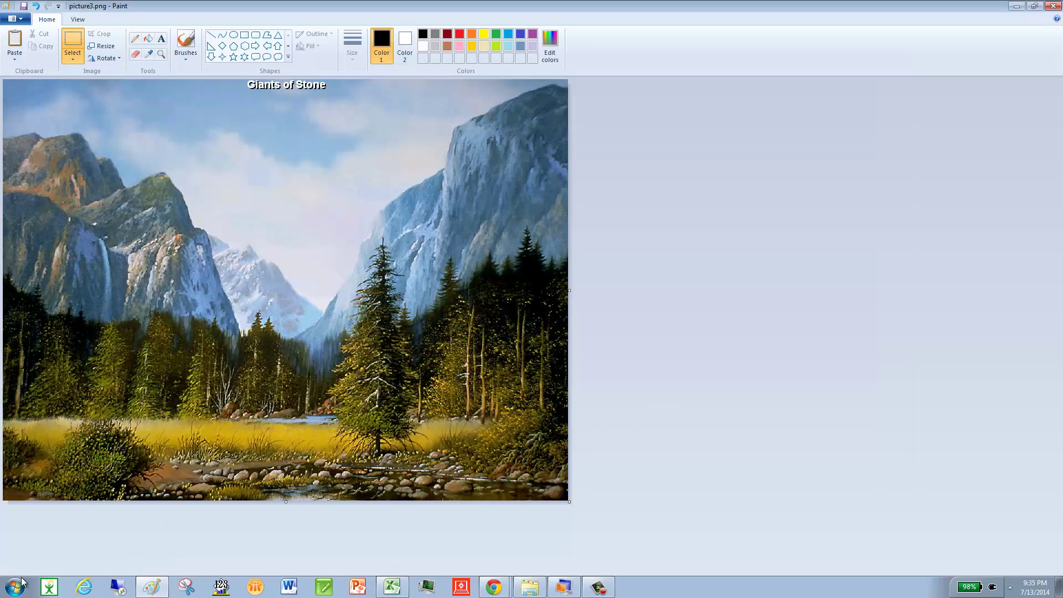
Open the Desktop Background page via the desktop's Personalize settings.
left_click(1060, 590)
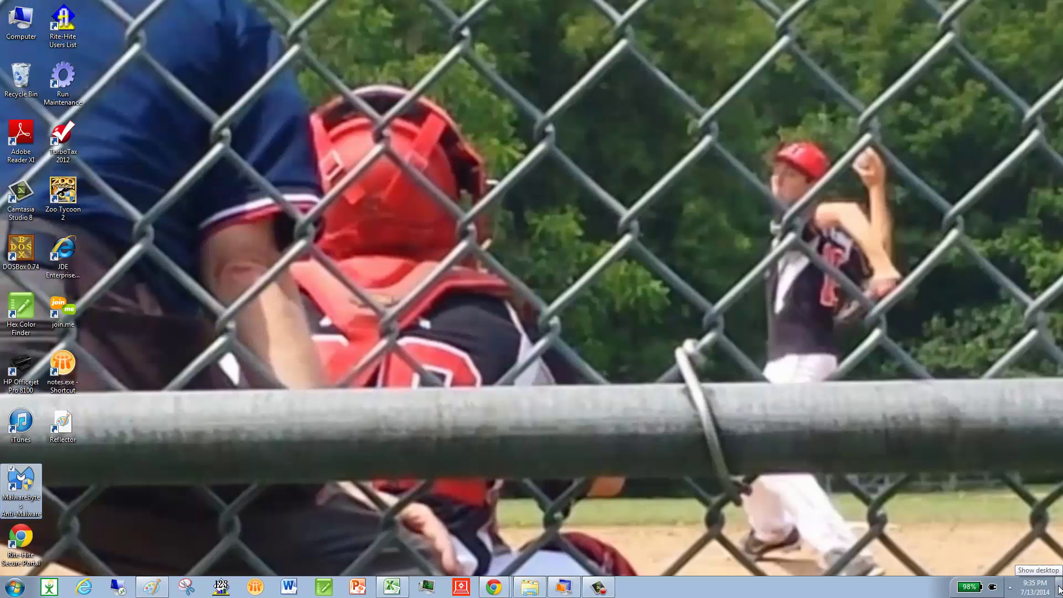
right_click(231, 251)
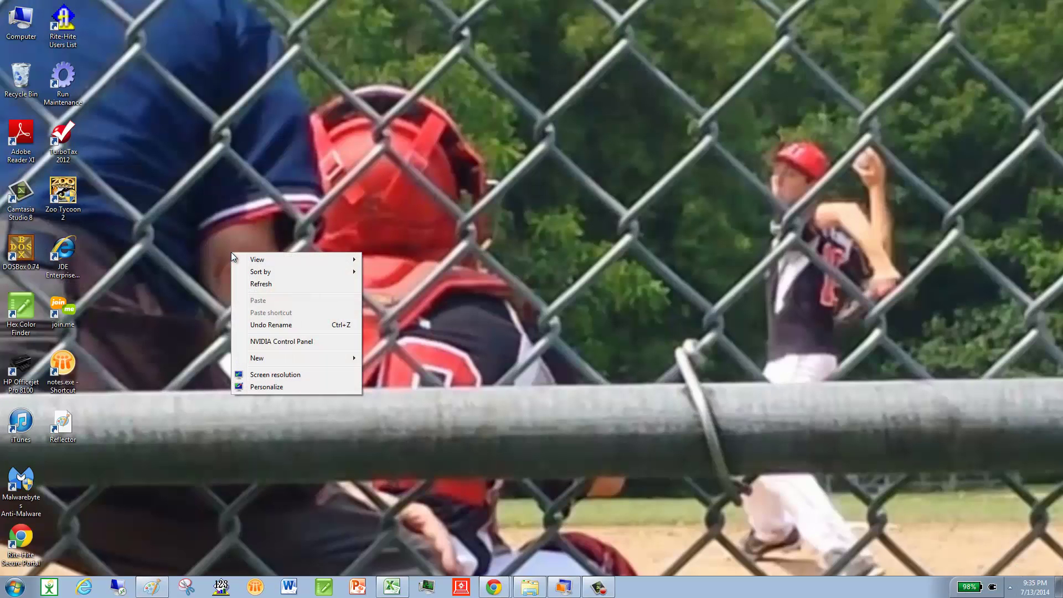
left_click(273, 388)
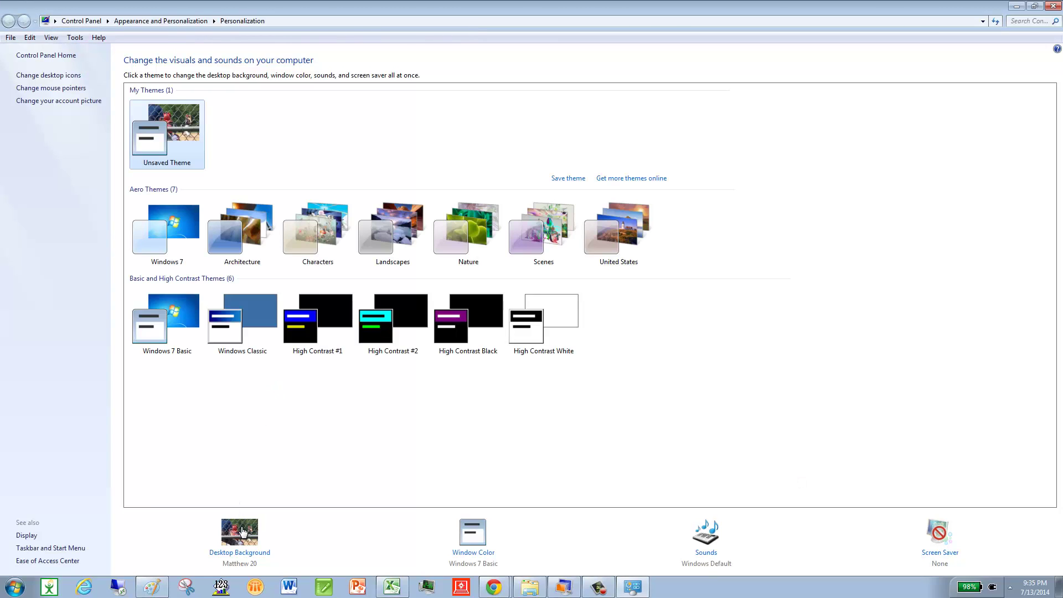
left_click(241, 527)
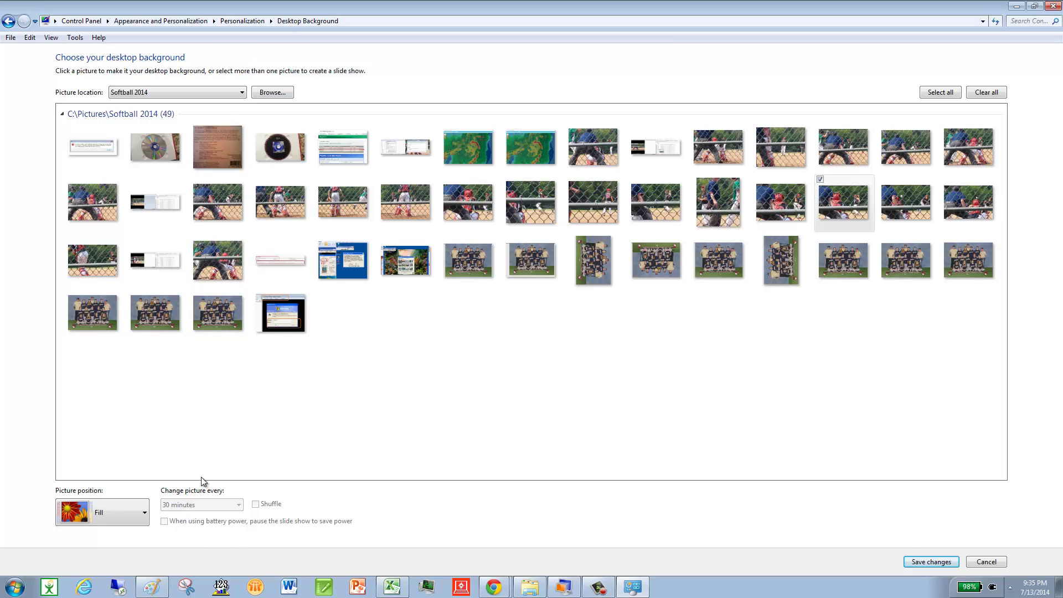
Browse to Computer > Default (C:) and pick the screensavers folder as the picture location.
left_click(279, 93)
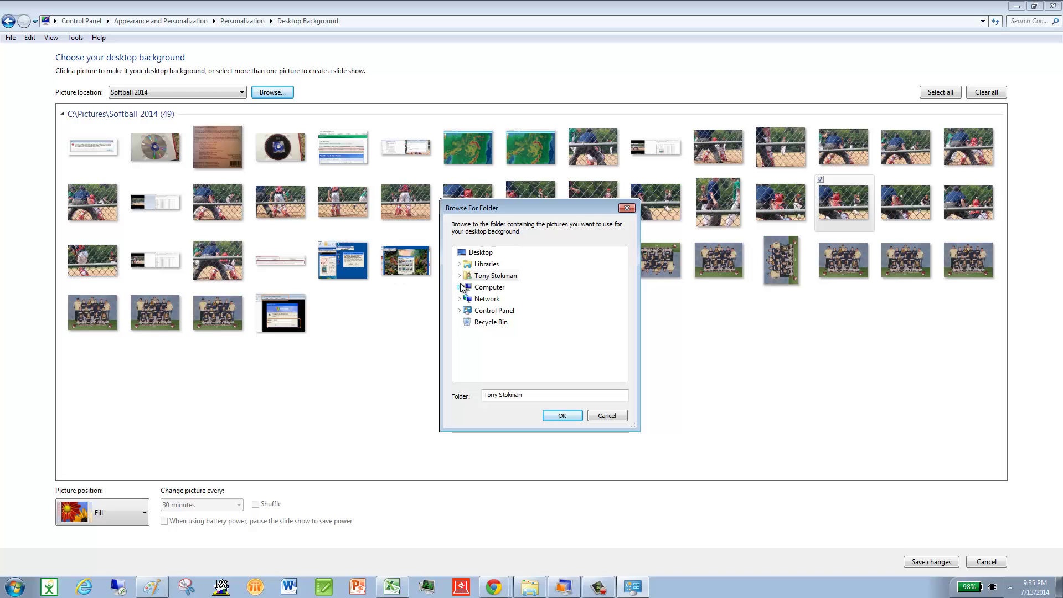
left_click(459, 287)
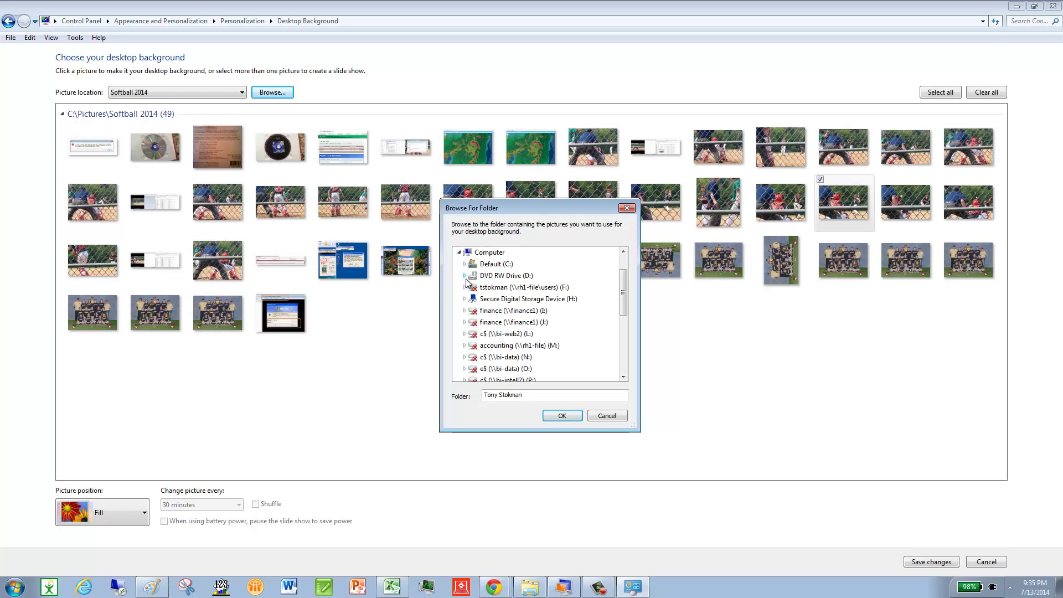
left_click(466, 264)
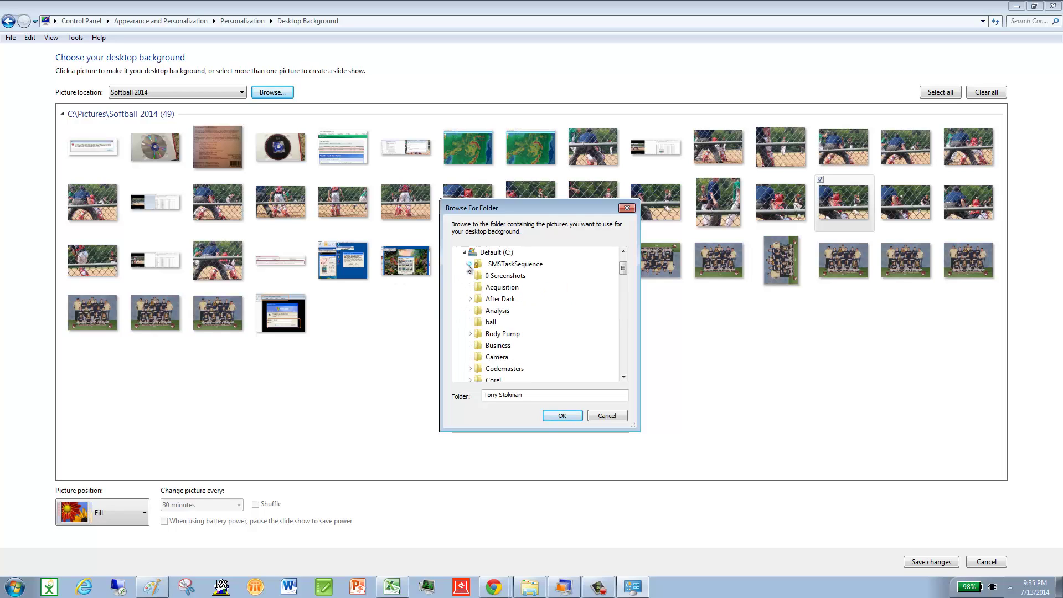
left_click(626, 367)
left_click(626, 367)
left_click(626, 367)
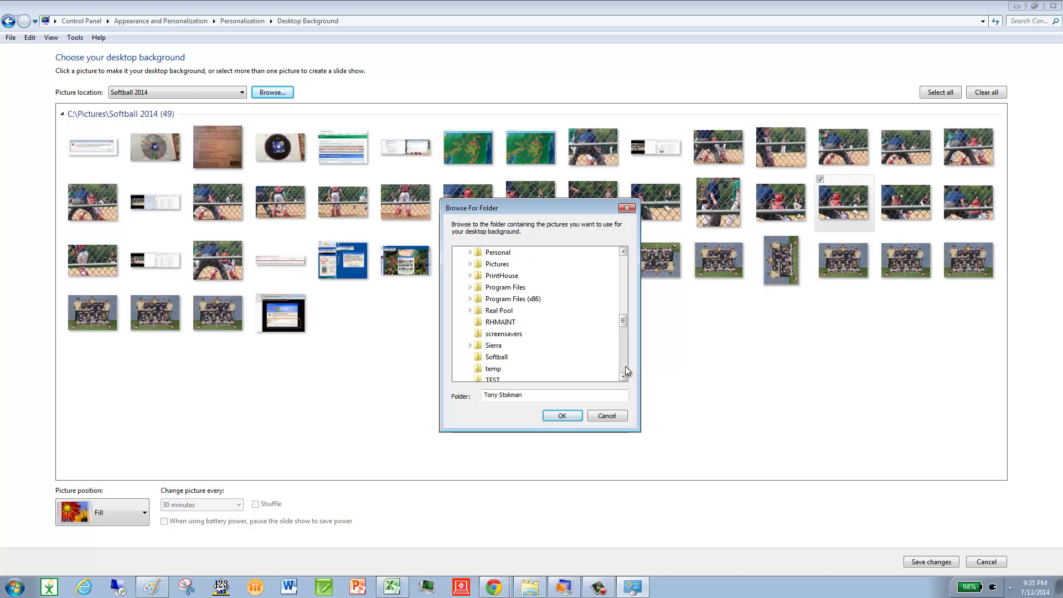
left_click(499, 335)
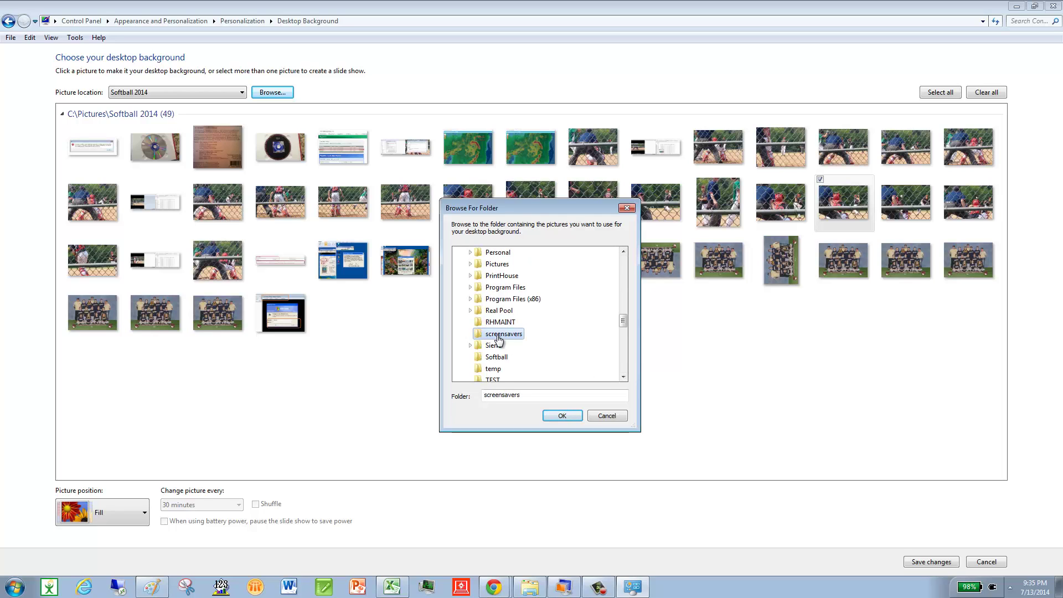
Save the three screensavers paintings as the background, shuffled and changing every 10 seconds.
left_click(560, 416)
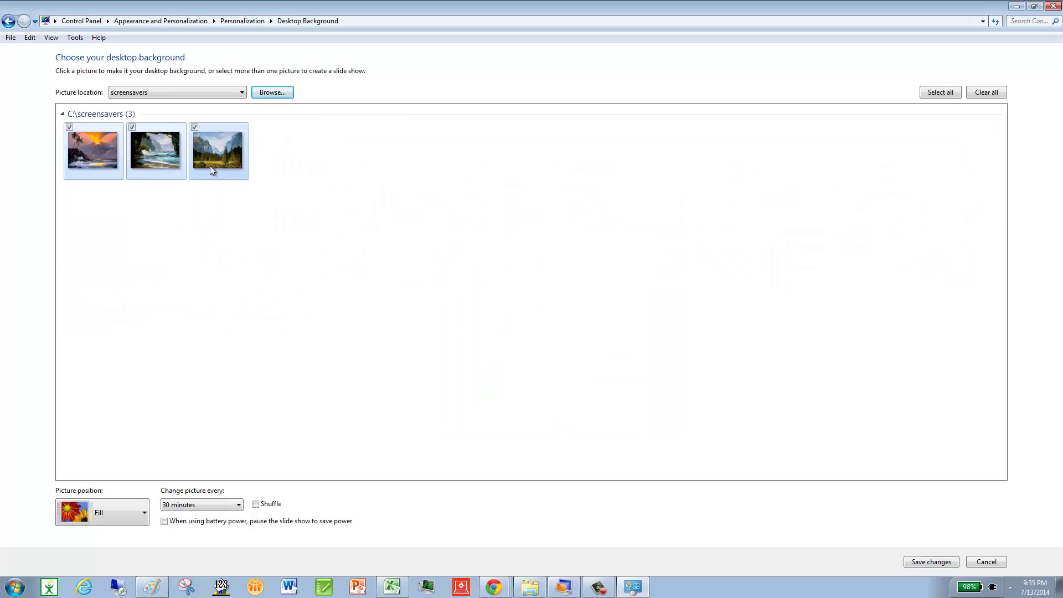
left_click(939, 563)
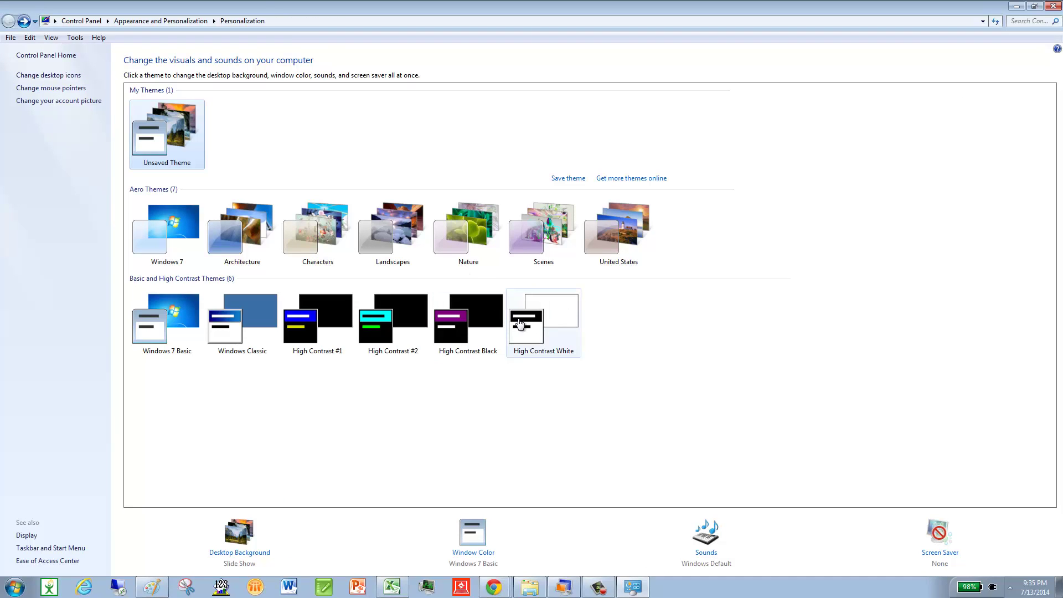
left_click(234, 535)
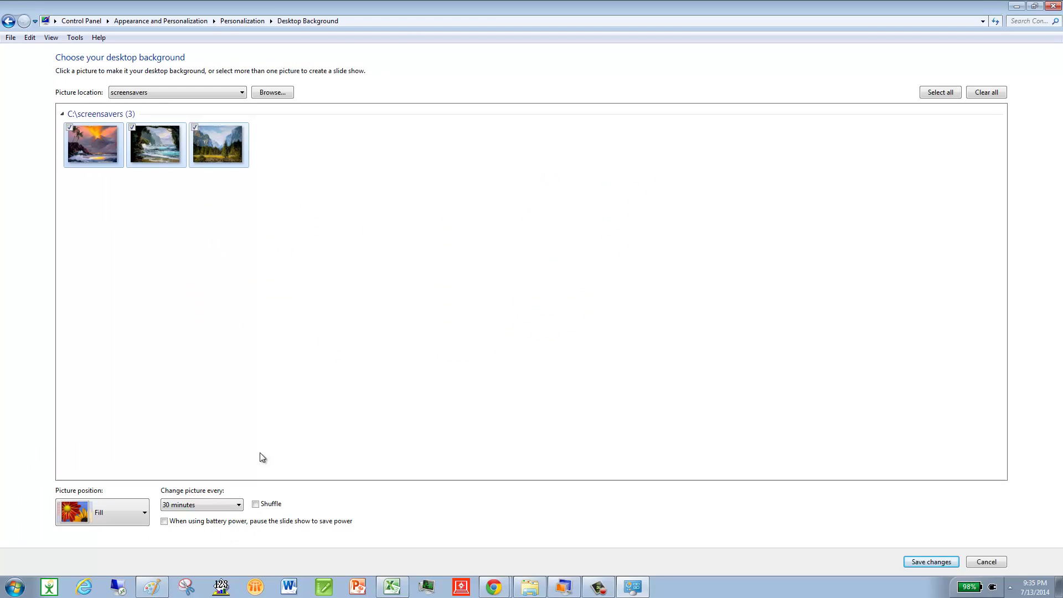
left_click(239, 506)
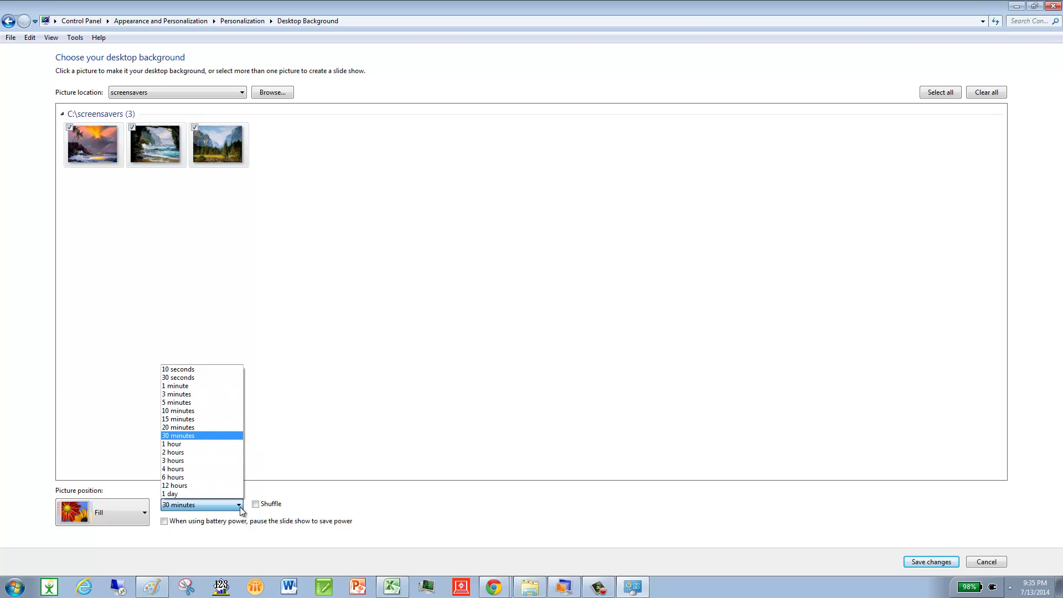
left_click(179, 370)
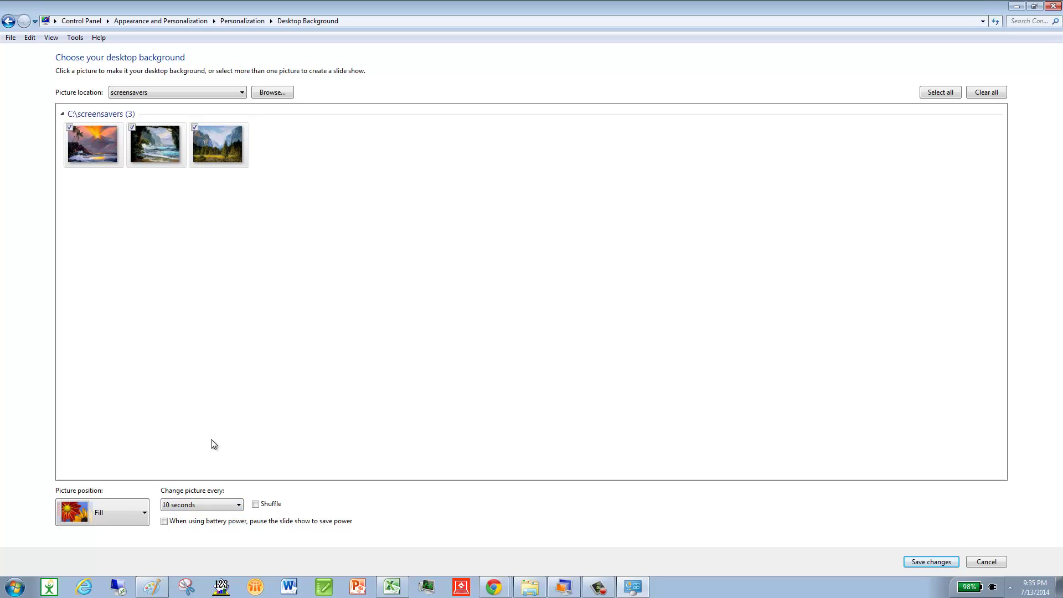
left_click(256, 505)
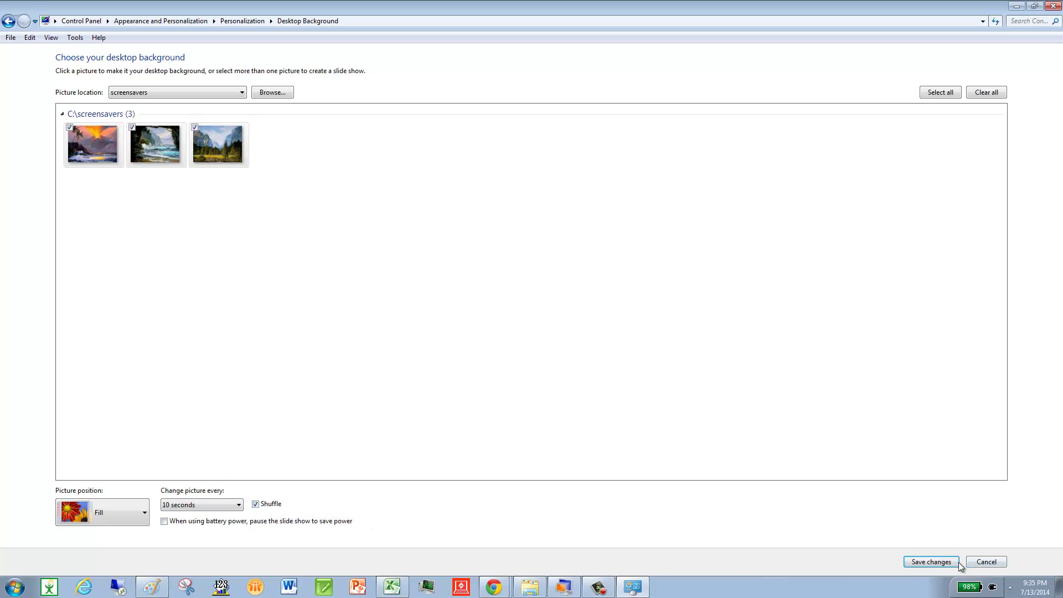
left_click(933, 563)
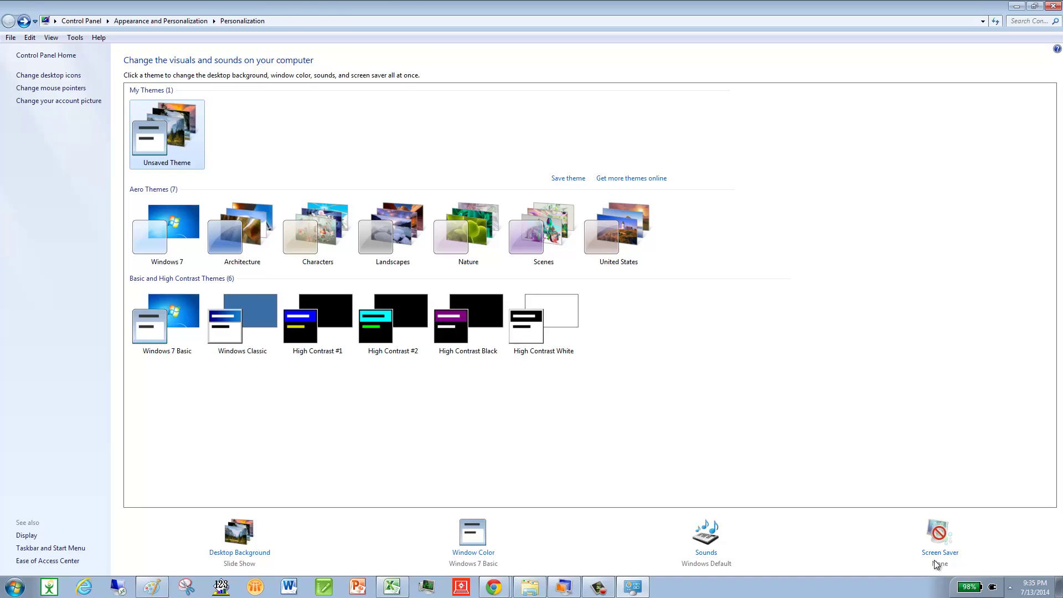
Minimize all windows to reveal the Pelle's Fire Dance painting as wallpaper.
left_click(1058, 592)
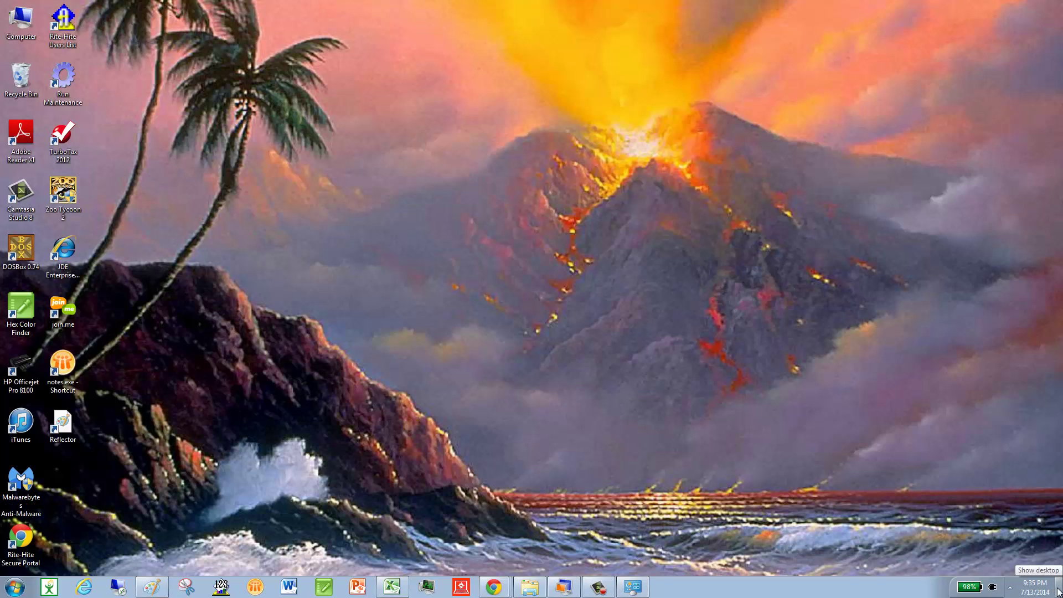